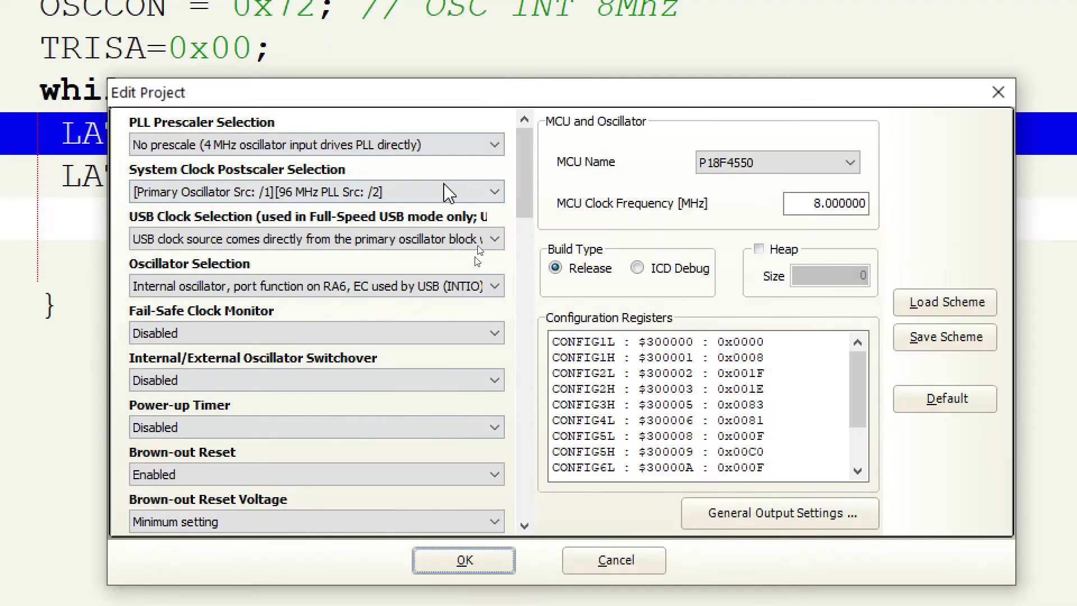
- Set the Power-up Timer to Enabled in the project settings, leaving Brown-out Reset at Enabled
left_click(525, 526)
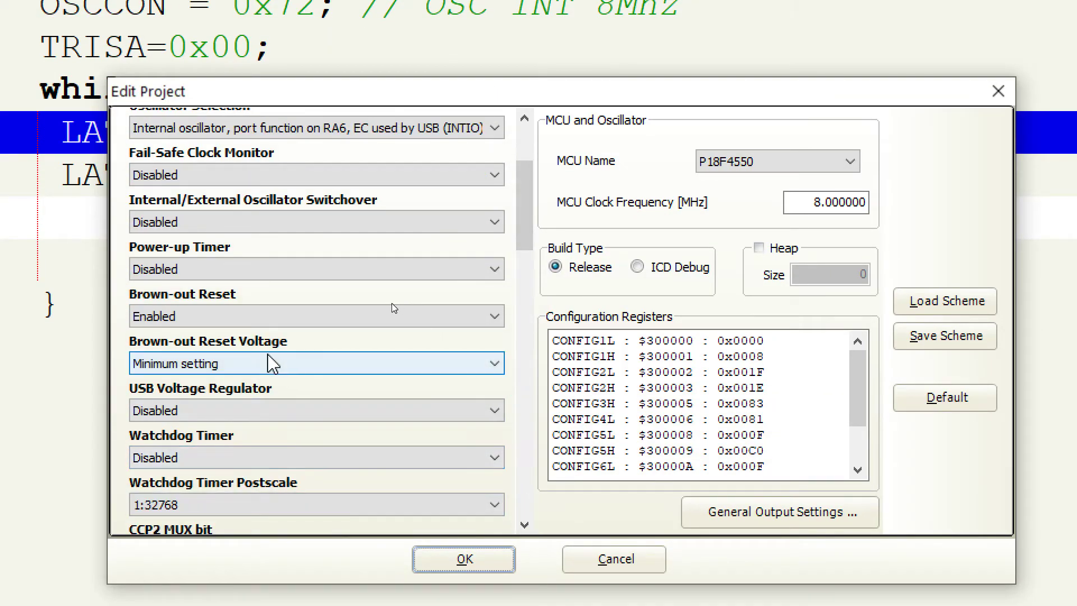
left_click(343, 265)
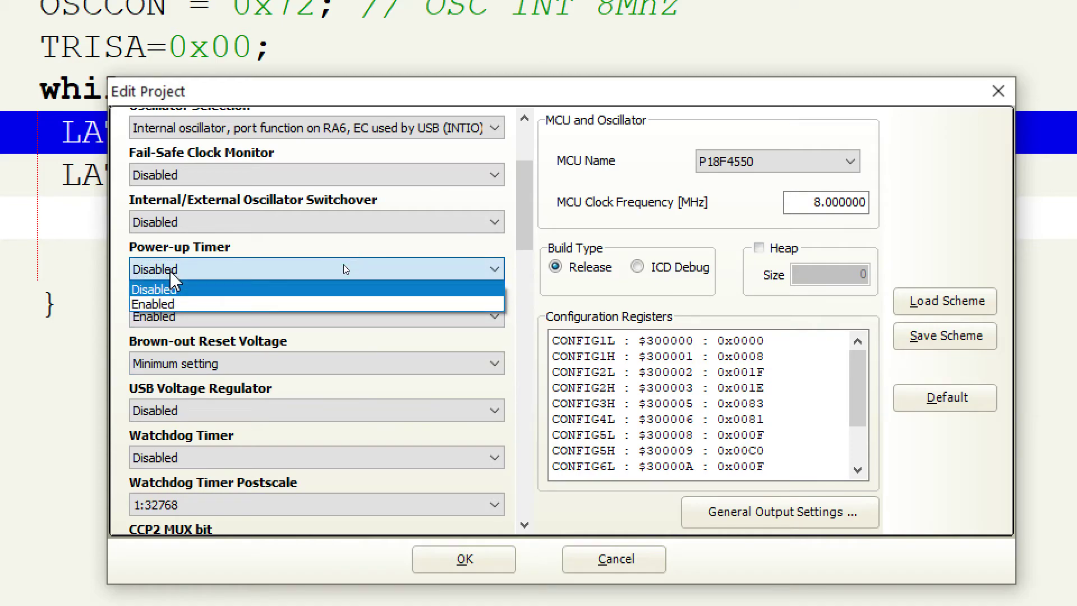
left_click(171, 303)
left_click(181, 315)
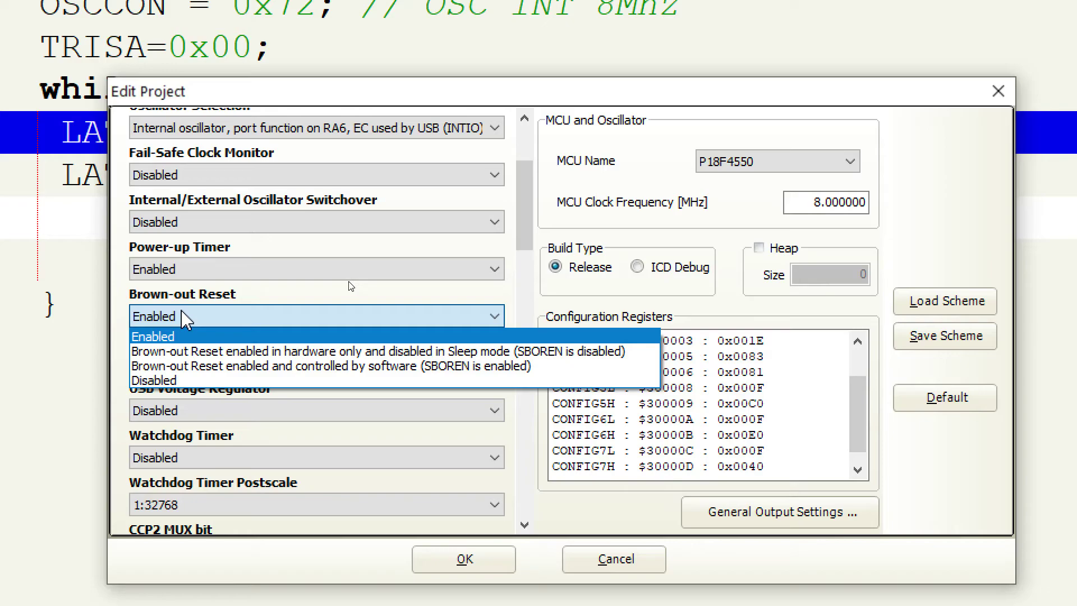
left_click(183, 314)
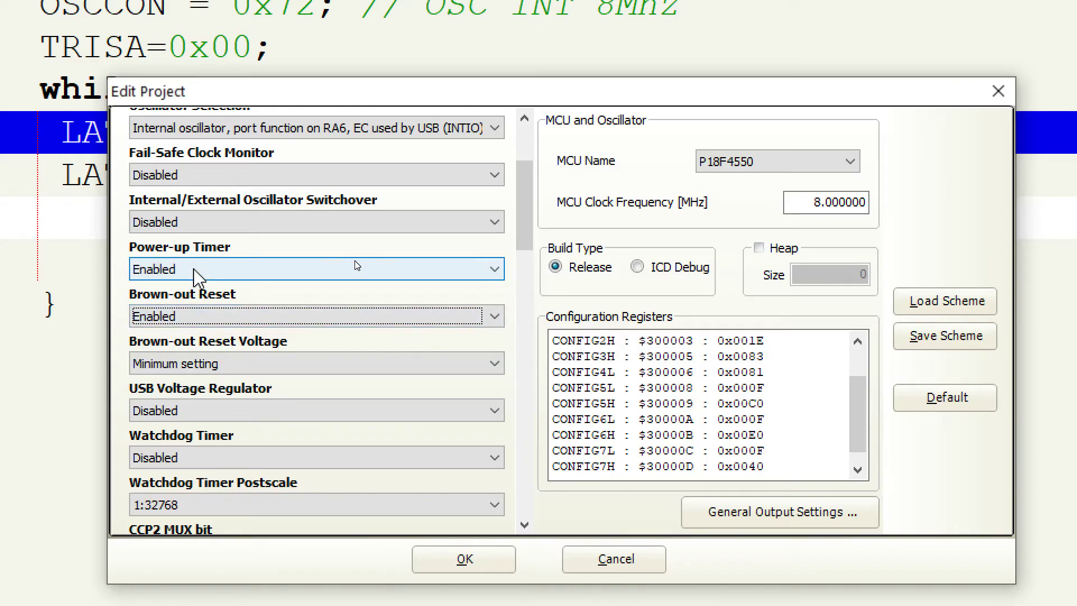
left_click(354, 261)
left_click(346, 271)
left_click(348, 269)
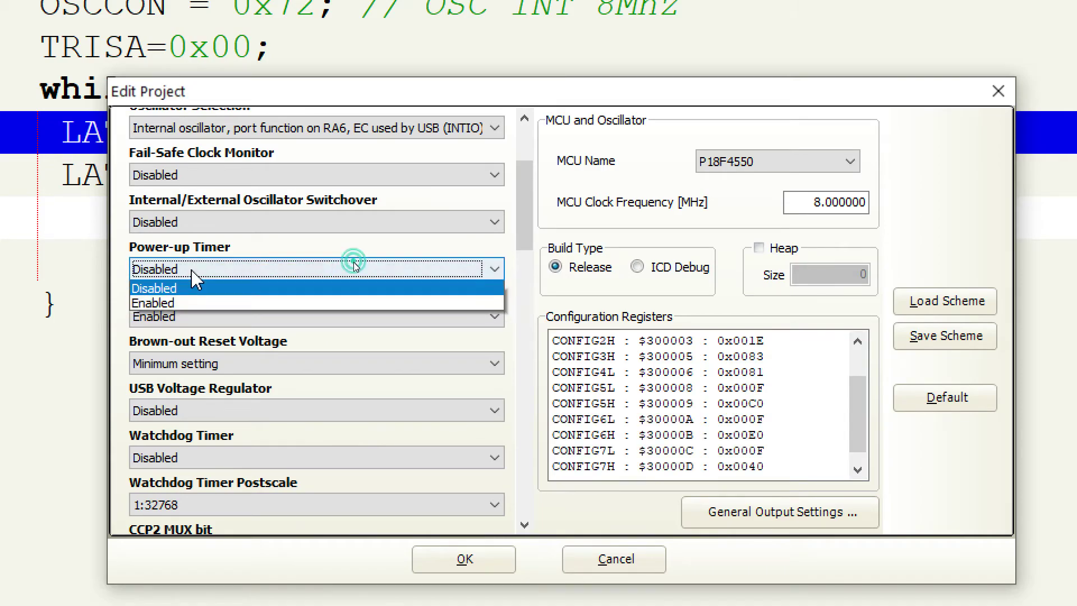
left_click(188, 303)
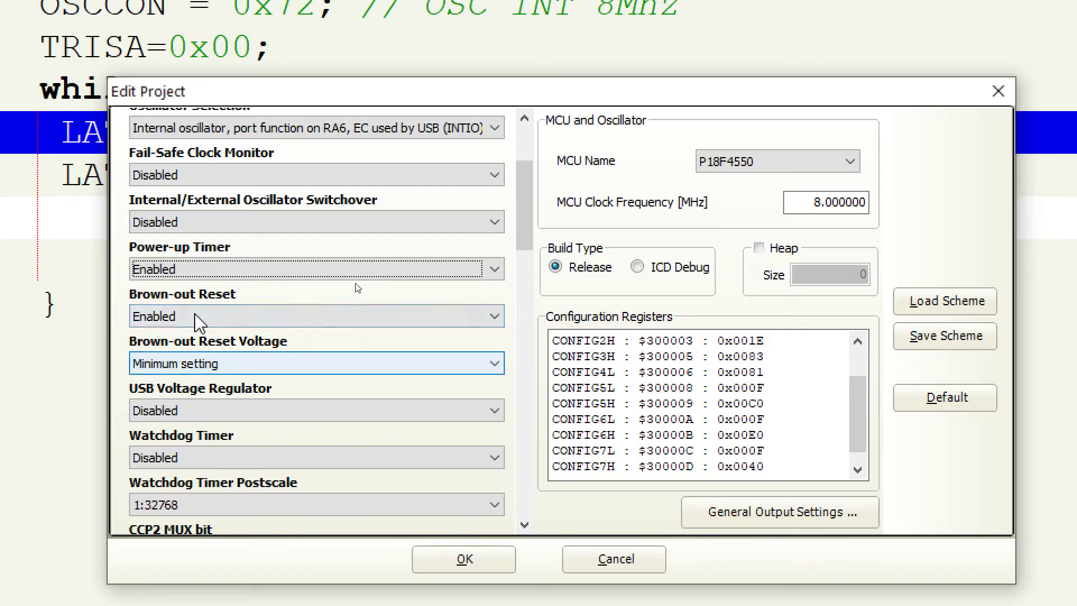
- Try both intermediate "..." options for the Brown-out Reset Voltage, and return it to Minimum setting
left_click(196, 363)
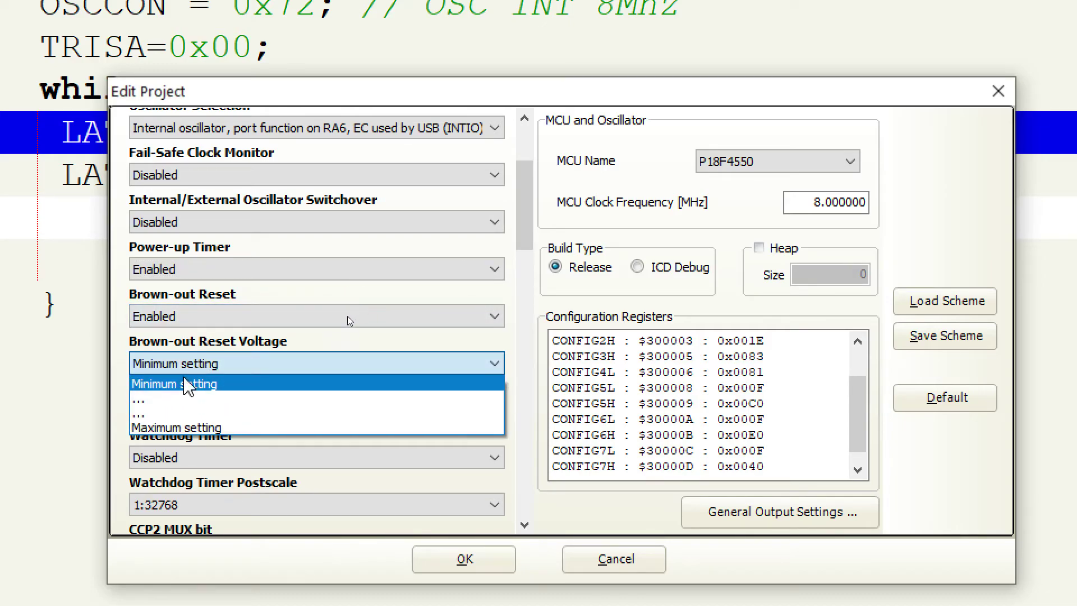
left_click(148, 399)
left_click(149, 365)
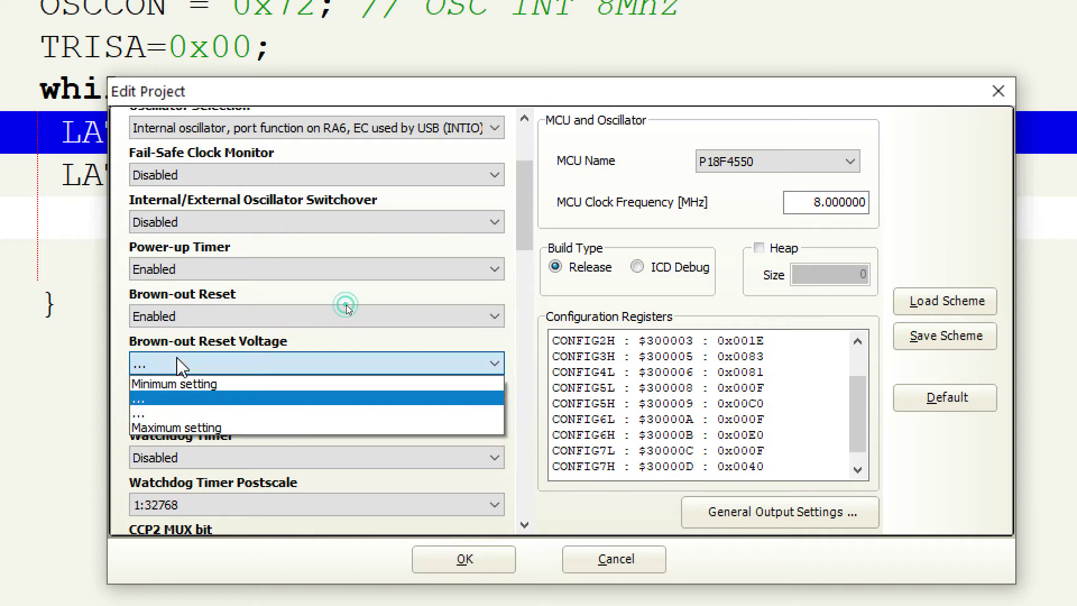
left_click(156, 417)
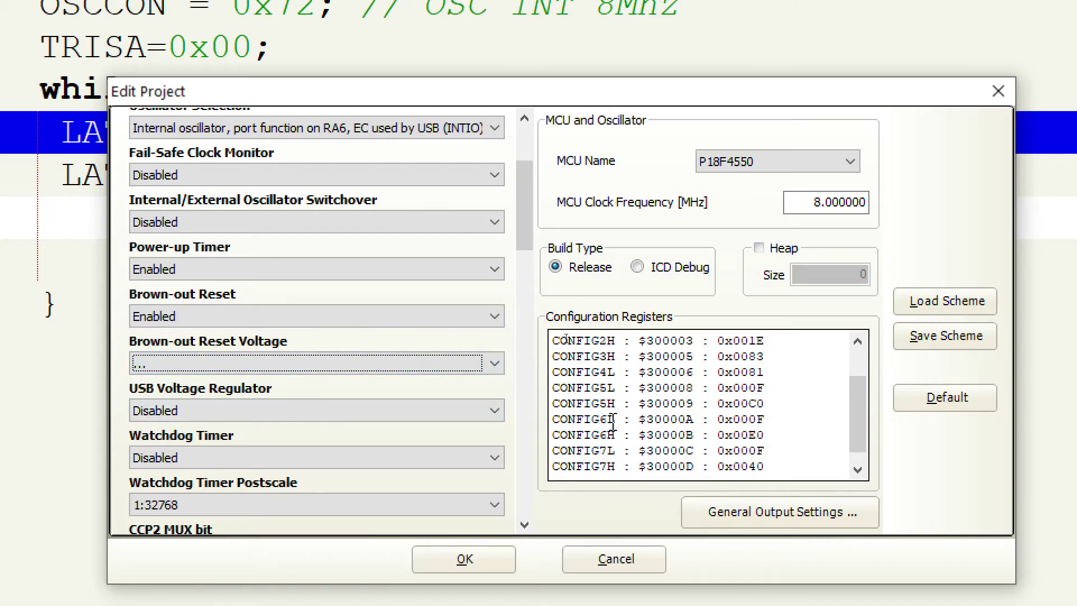
left_click(488, 363)
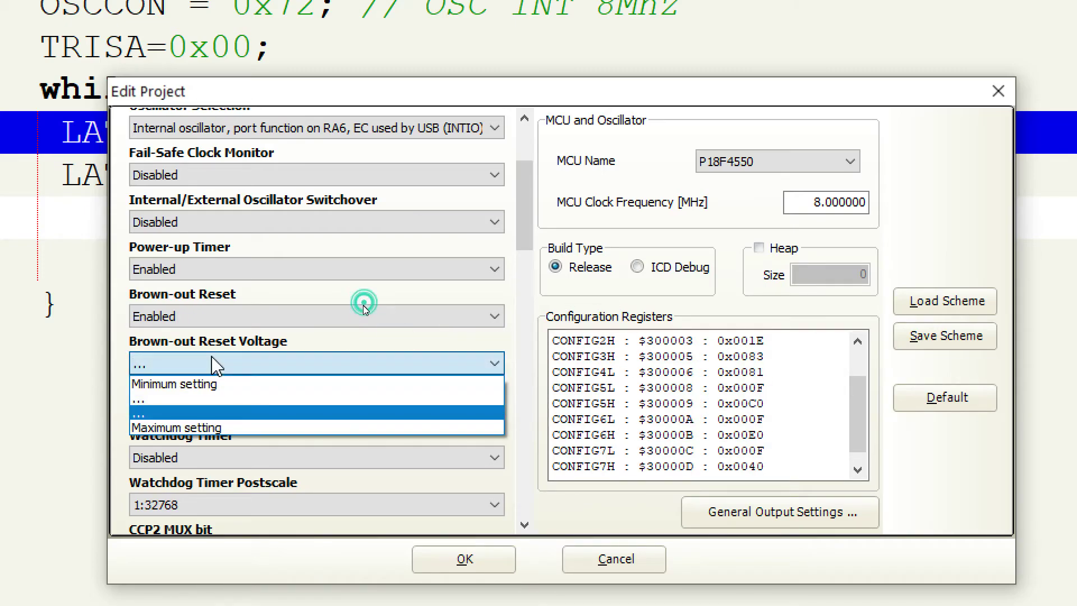
left_click(183, 385)
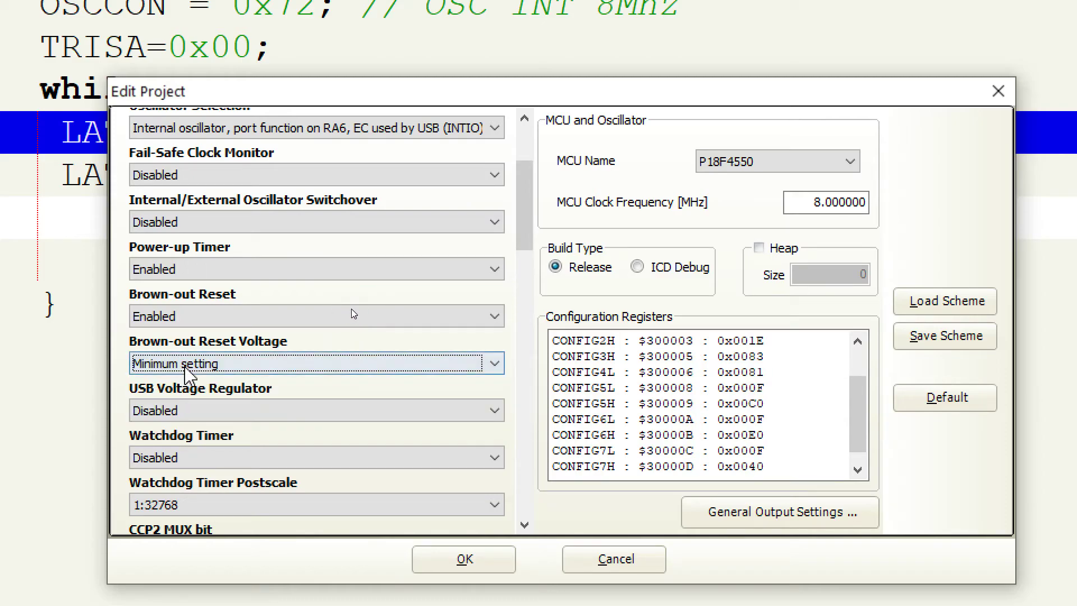
- Set Brown-out Reset to Disabled and the USB Voltage Regulator to Enabled
left_click(348, 308)
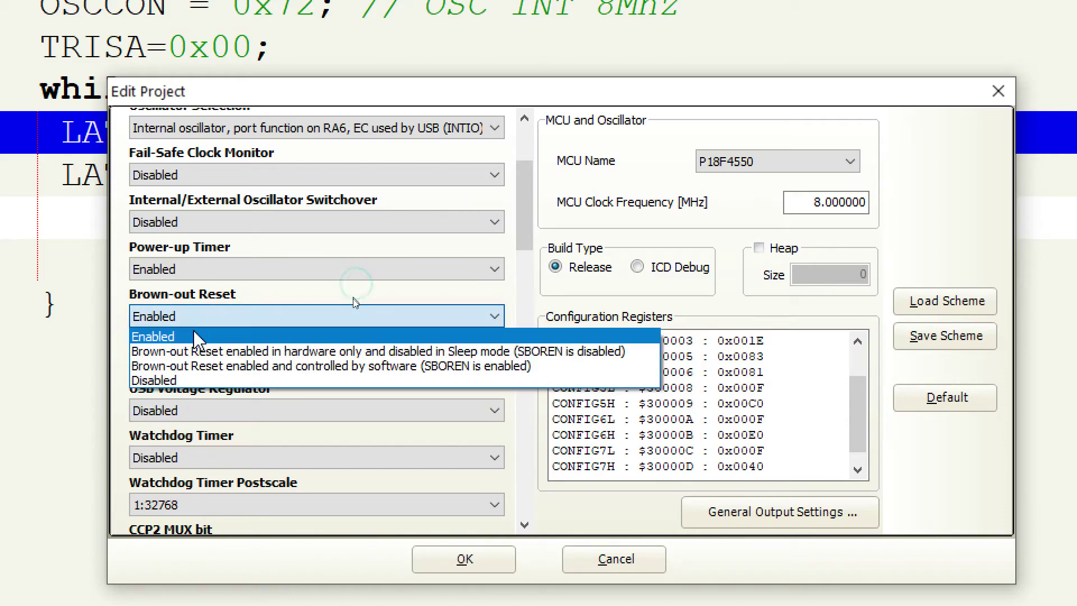
left_click(224, 380)
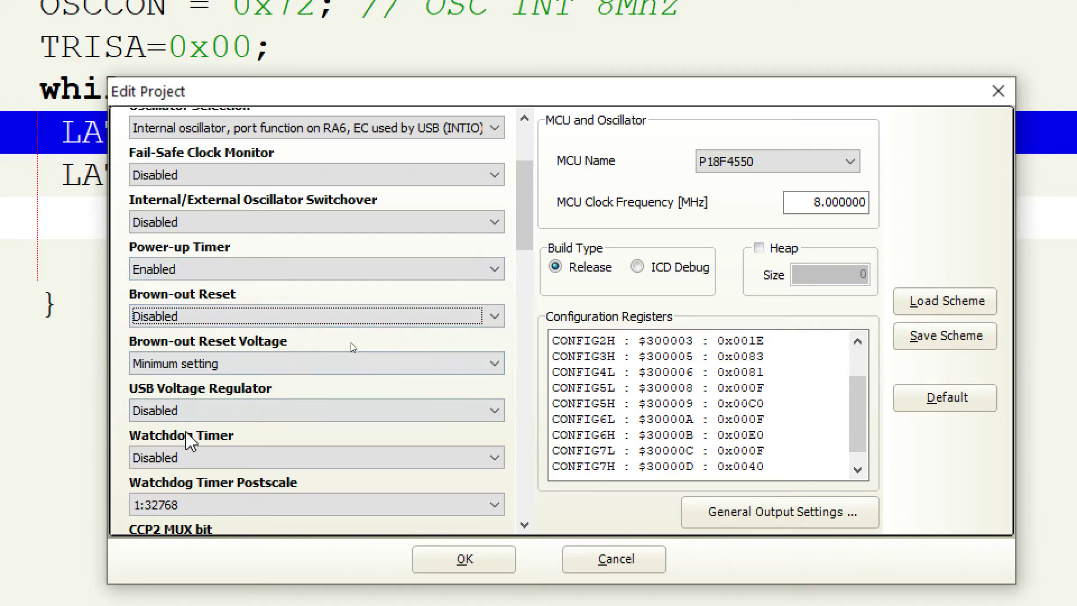
left_click(172, 411)
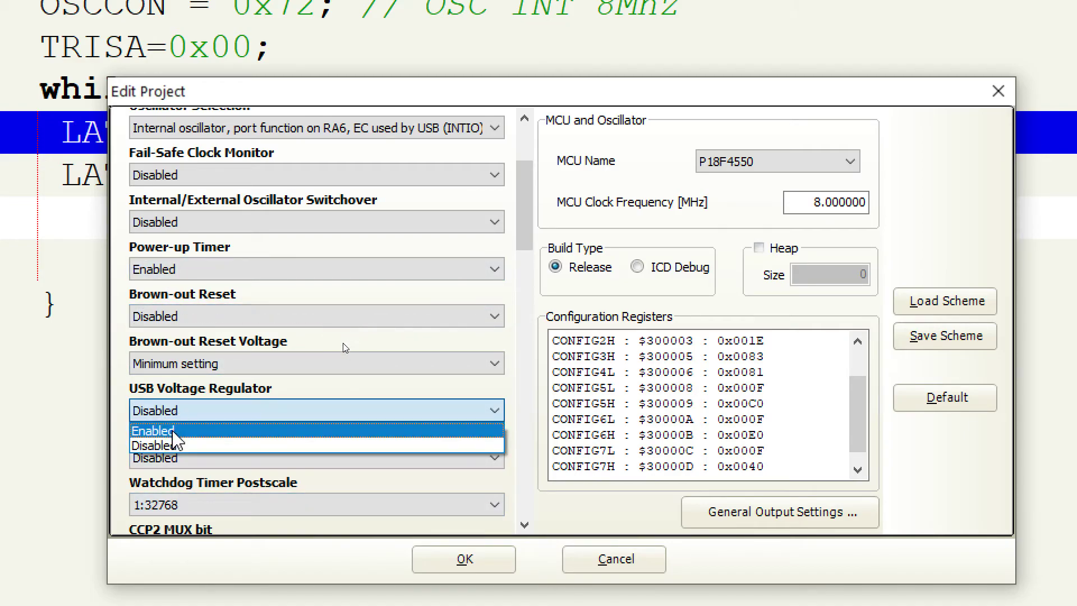
left_click(169, 430)
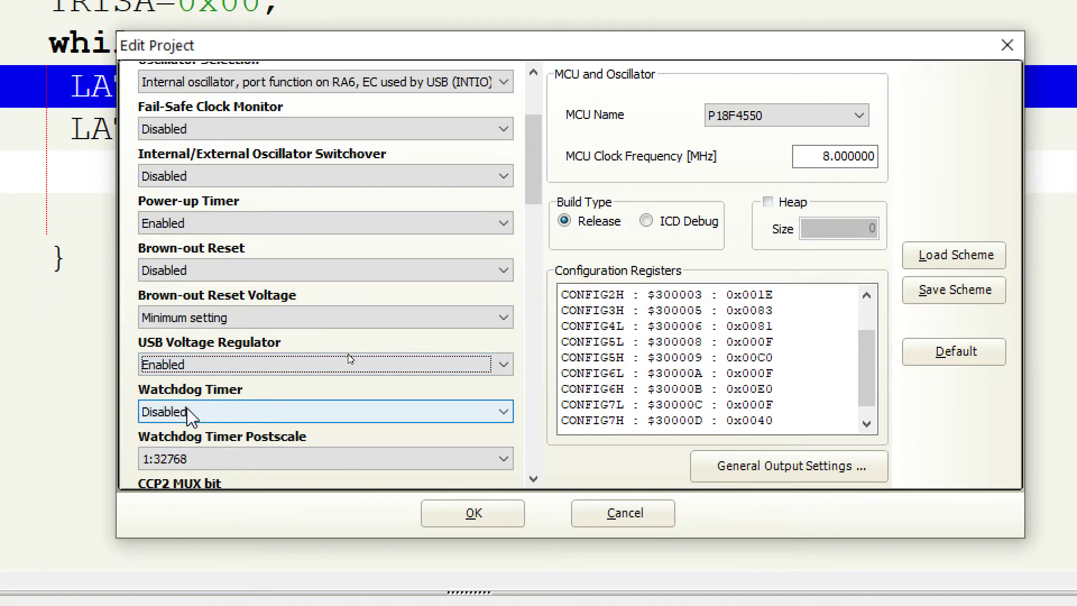
- Review the available Watchdog Timer and Watchdog Timer Postscale options without changing either setting
left_click(190, 418)
left_click(191, 419)
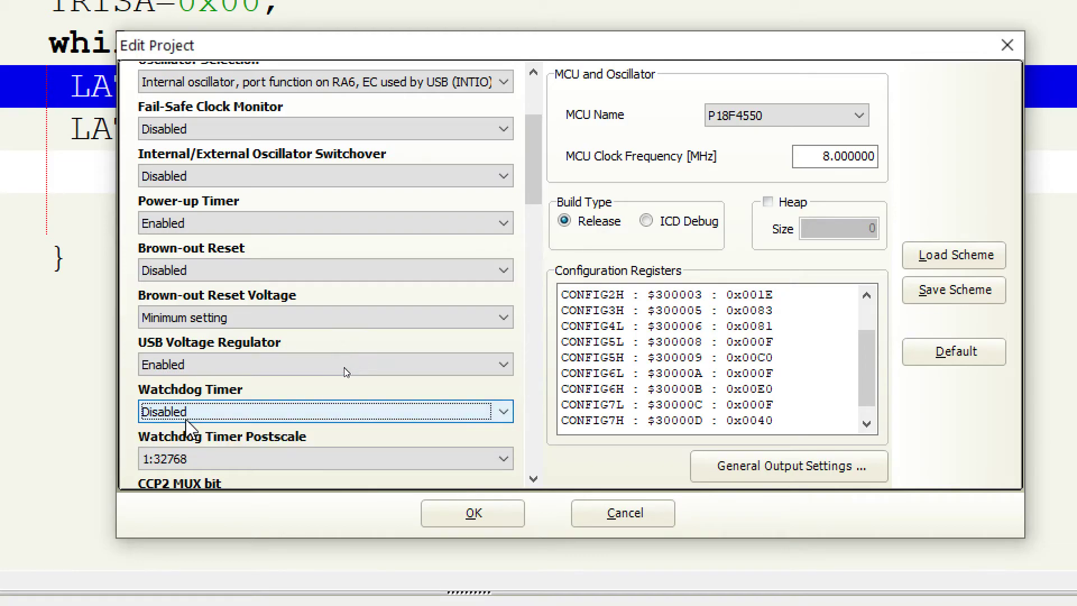
left_click(533, 479)
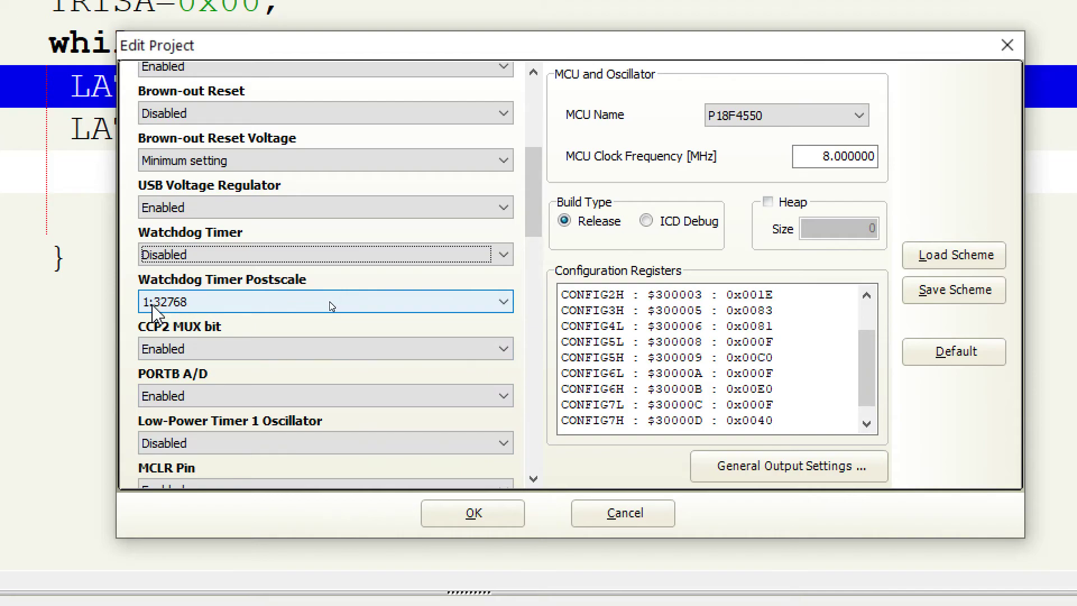
left_click(185, 306)
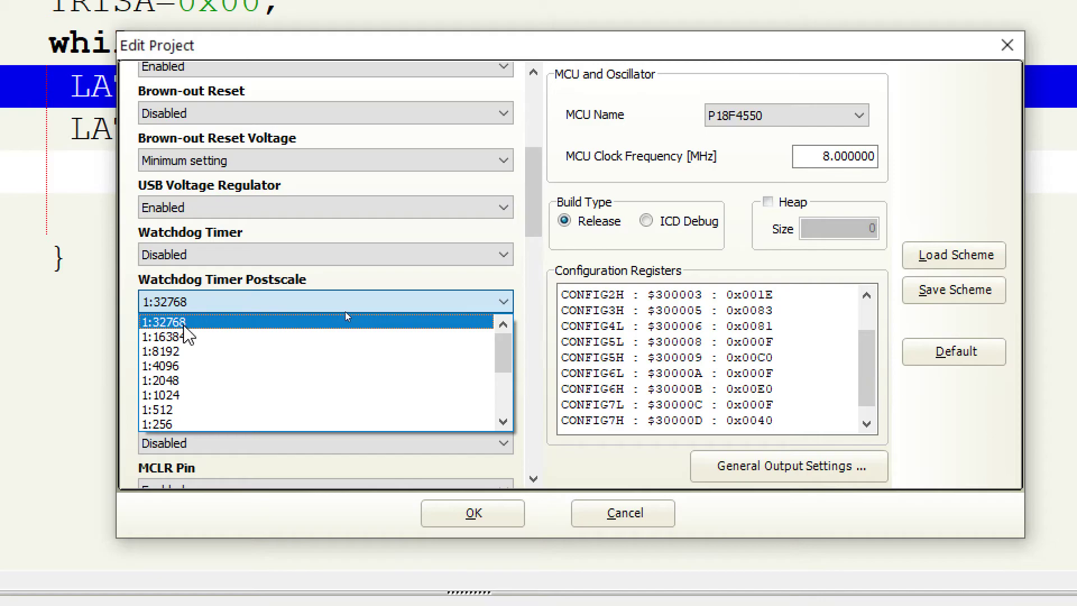
left_click(345, 311)
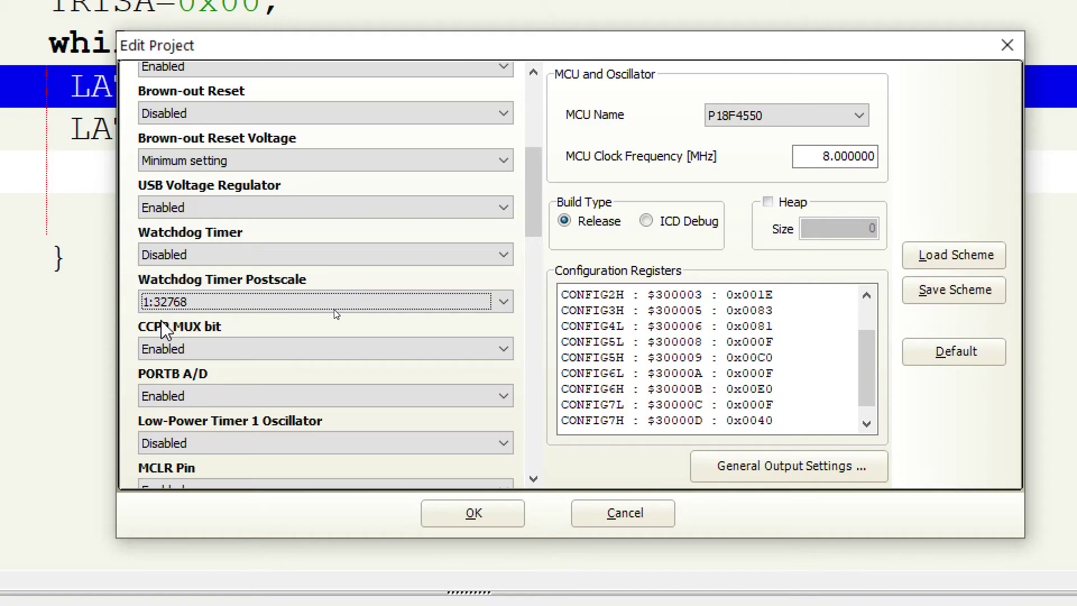
left_click(335, 312)
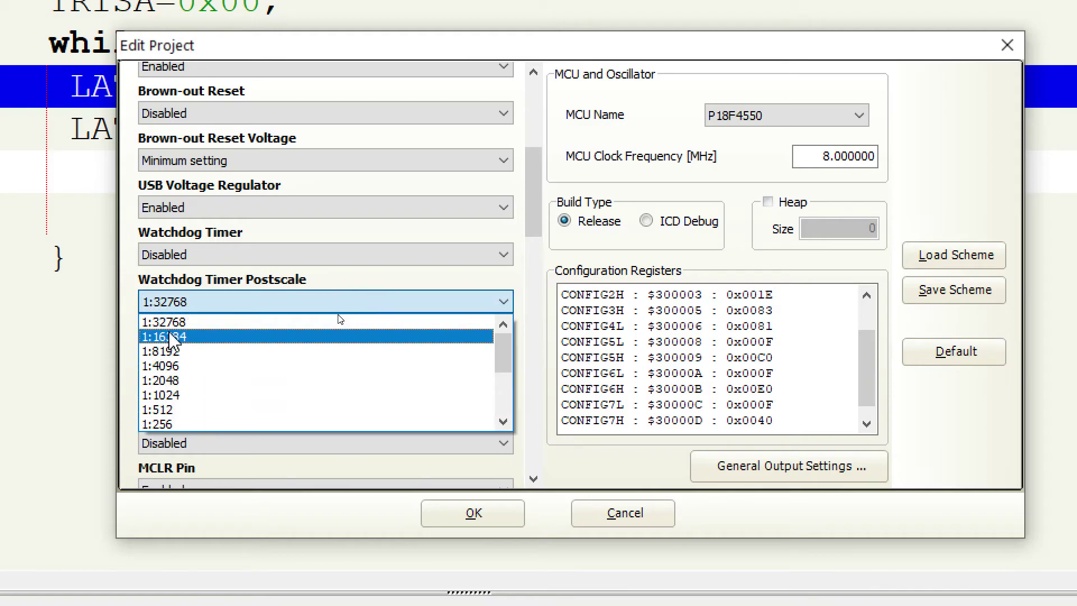
left_click(341, 312)
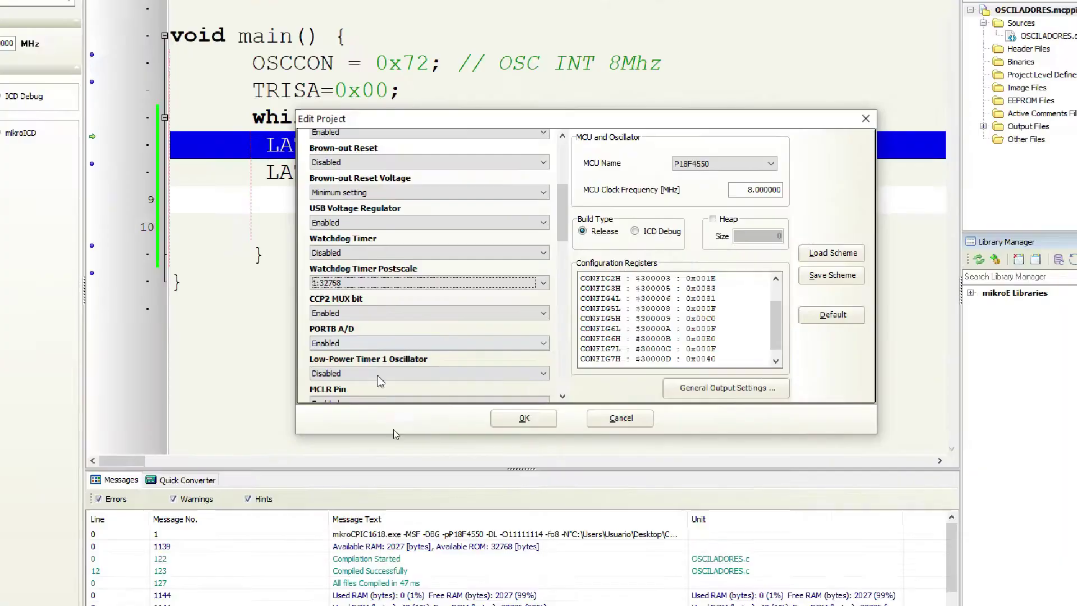
- Check U1's CCP2 pins in the schematic program, and try the CCP2 MUX bit at Disabled before returning it to Enabled
left_click(344, 594)
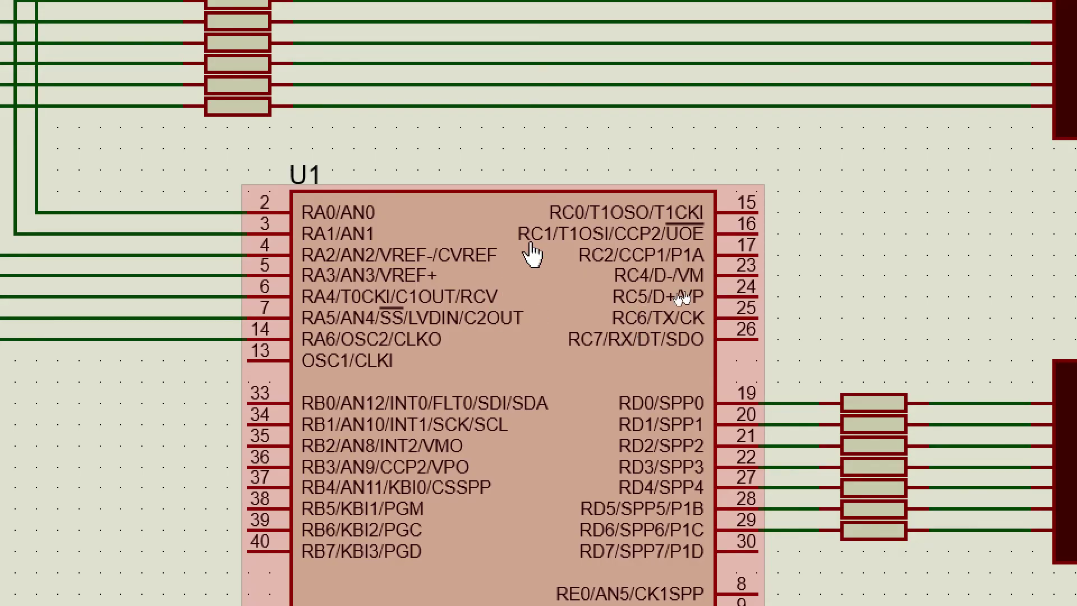
key("alt+Tab")
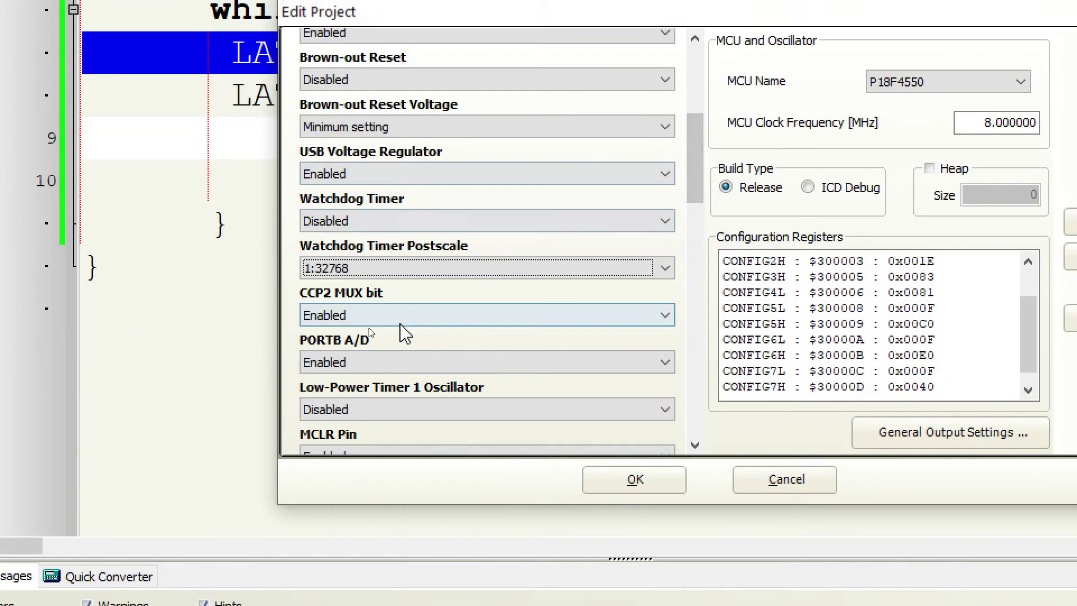
left_click(356, 177)
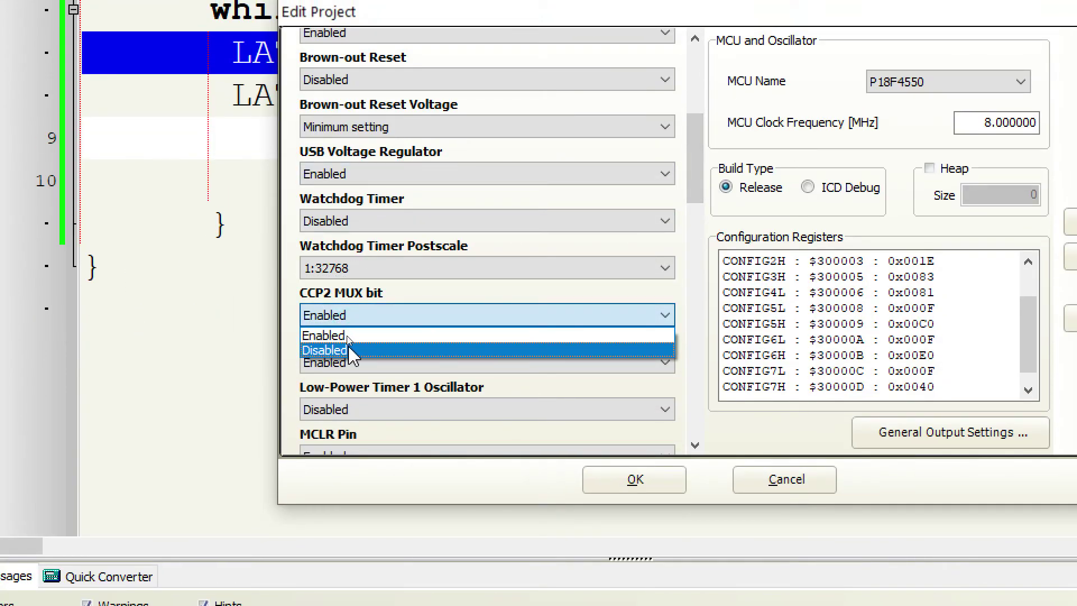
left_click(347, 335)
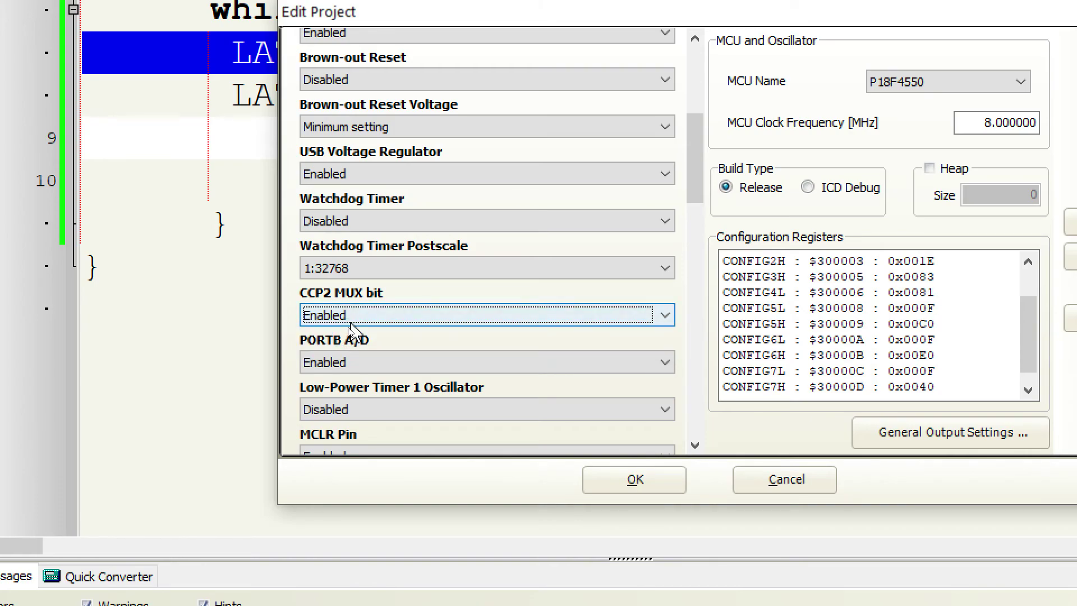
left_click(351, 327)
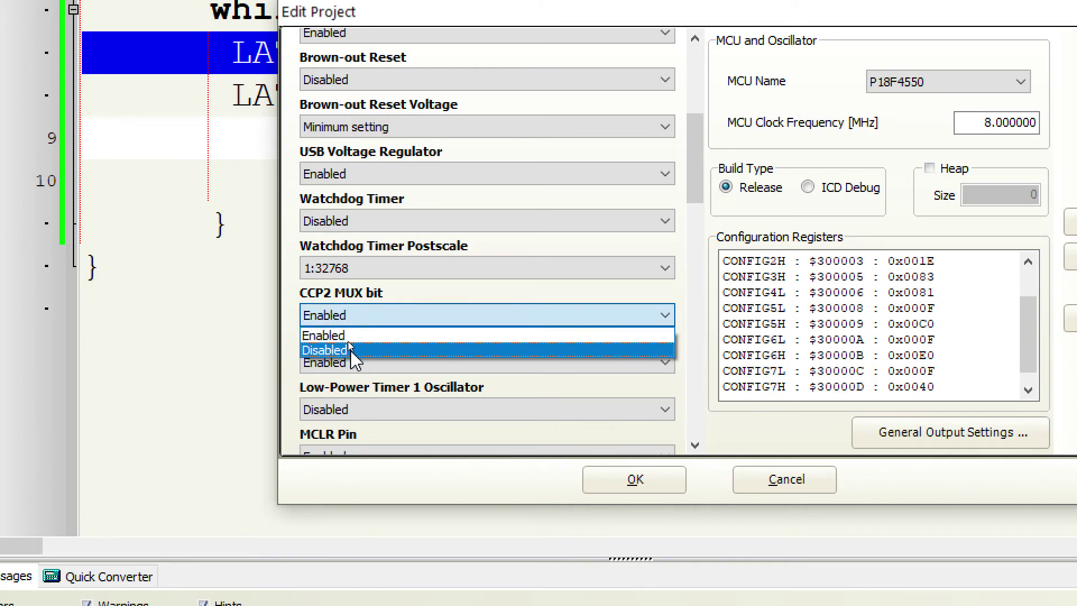
left_click(354, 348)
left_click(366, 315)
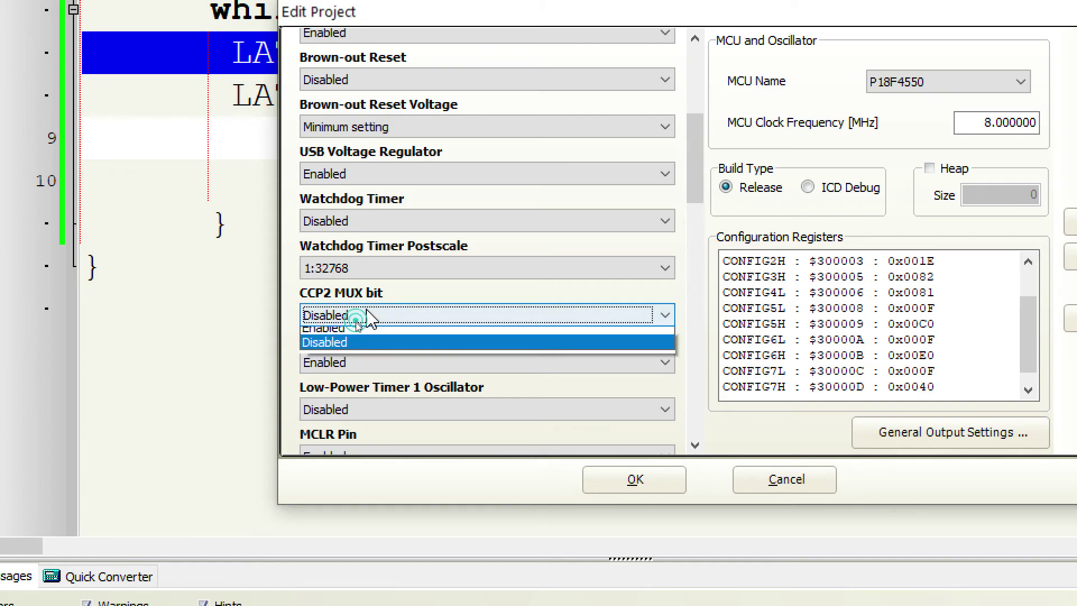
left_click(357, 335)
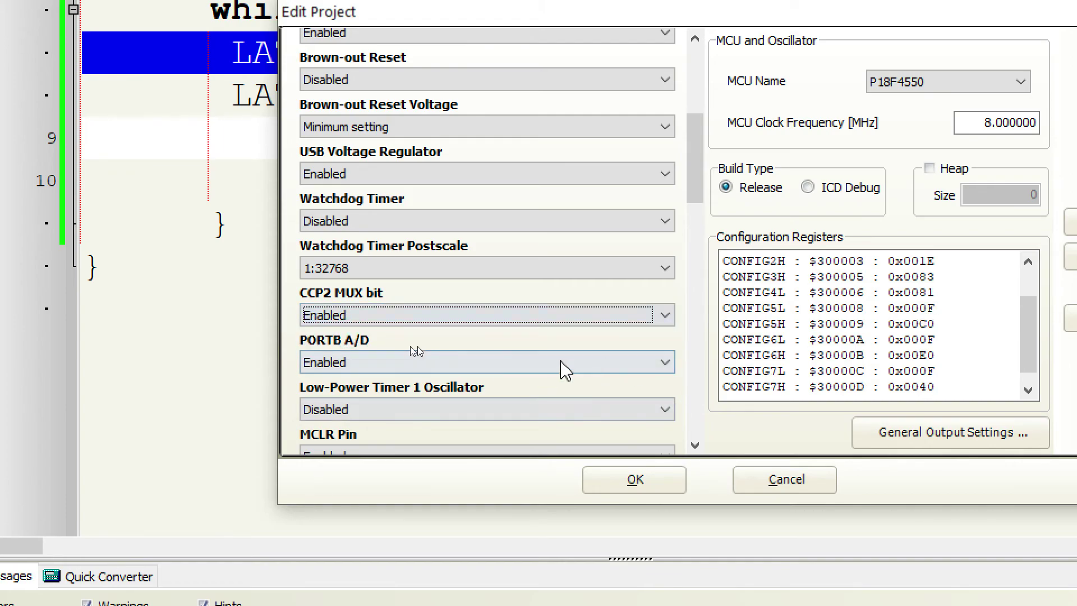
- Set PORTB A/D to Disabled
left_click(348, 362)
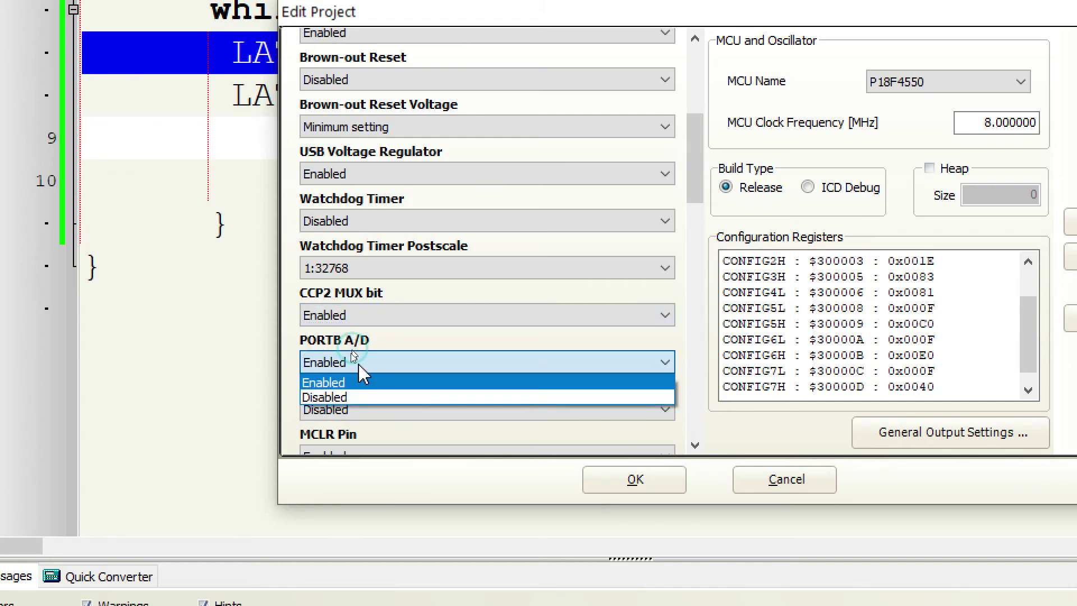
left_click(351, 396)
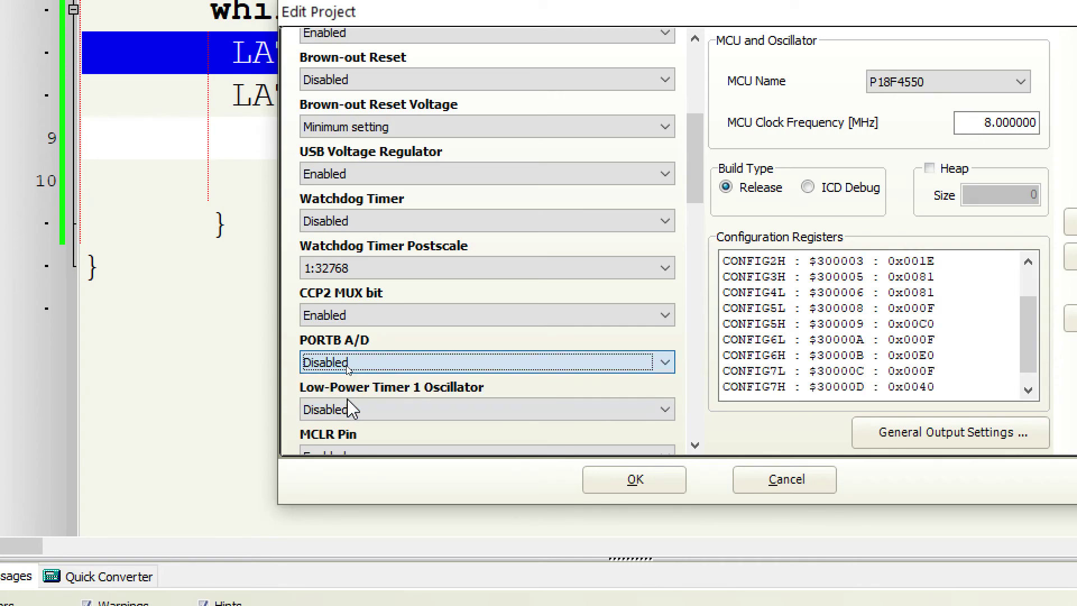
- Try the MCLR Pin setting at Disabled, and return it to Enabled
left_click(695, 445)
left_click(696, 446)
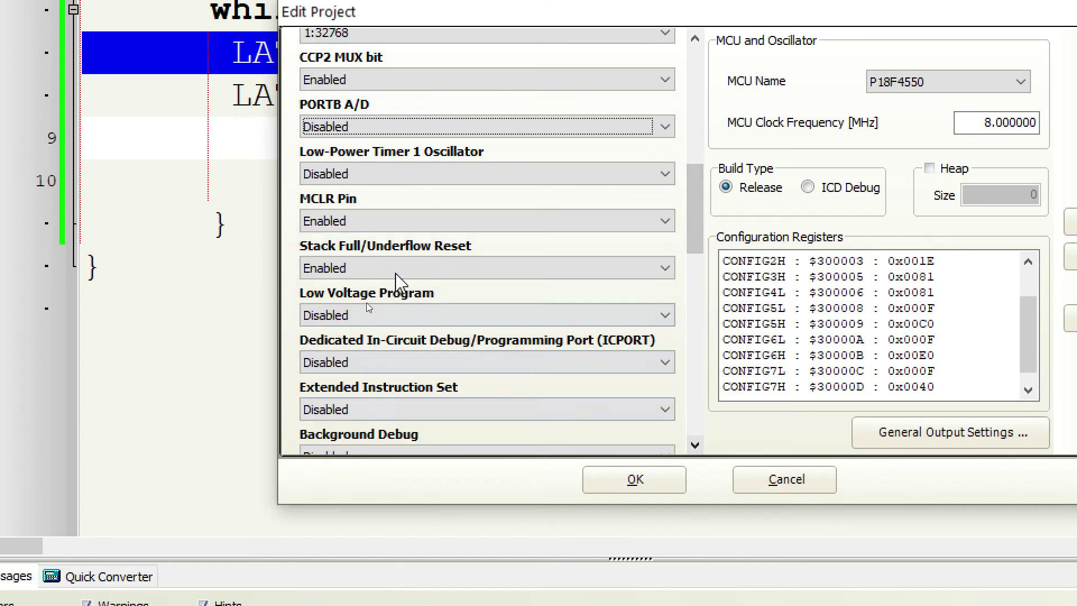
left_click(347, 225)
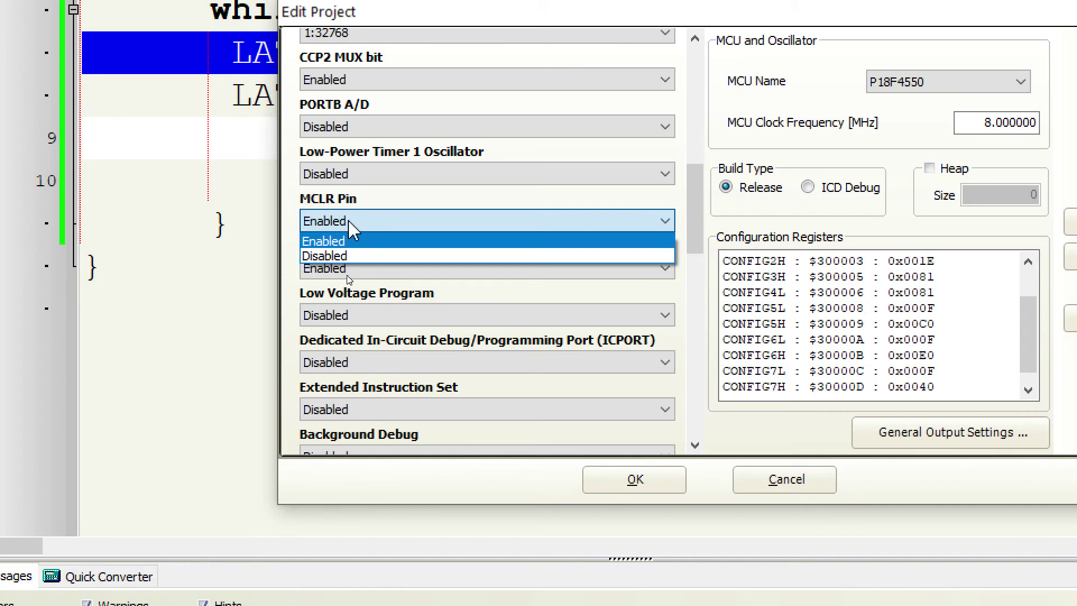
left_click(341, 257)
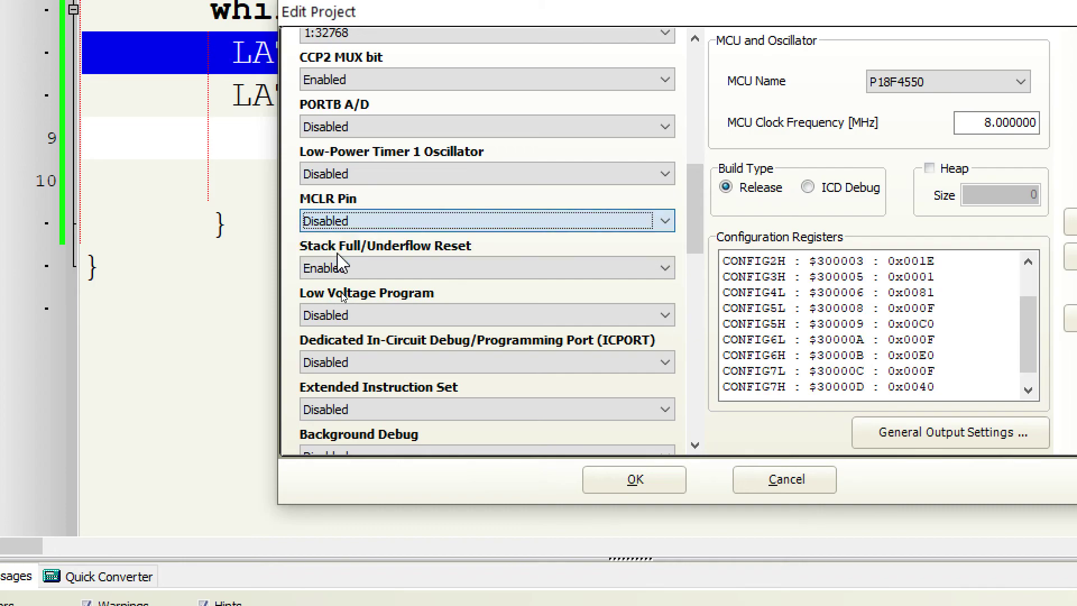
left_click(351, 224)
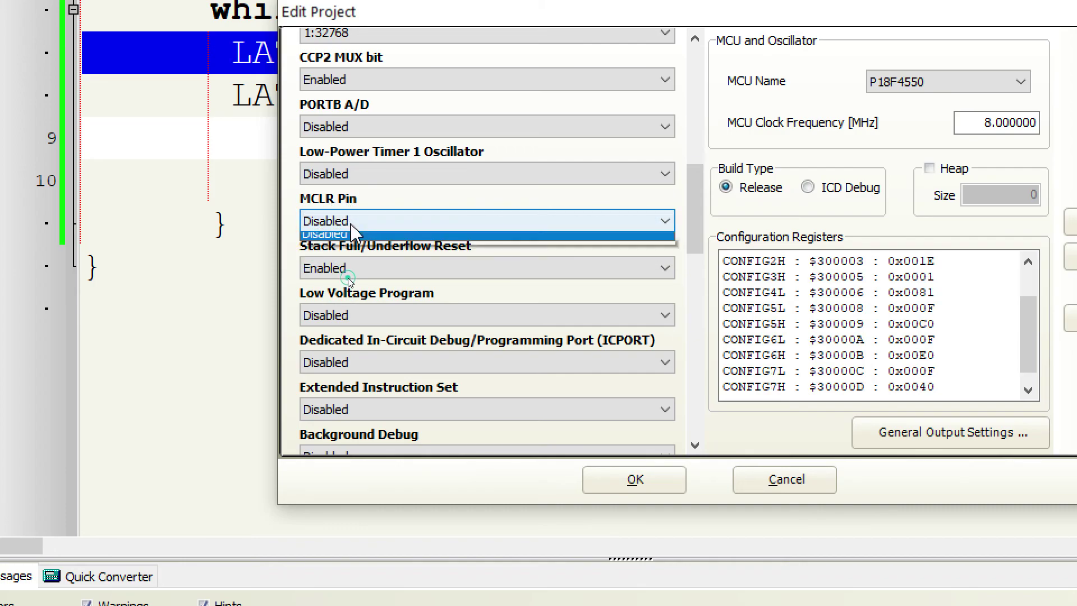
left_click(345, 240)
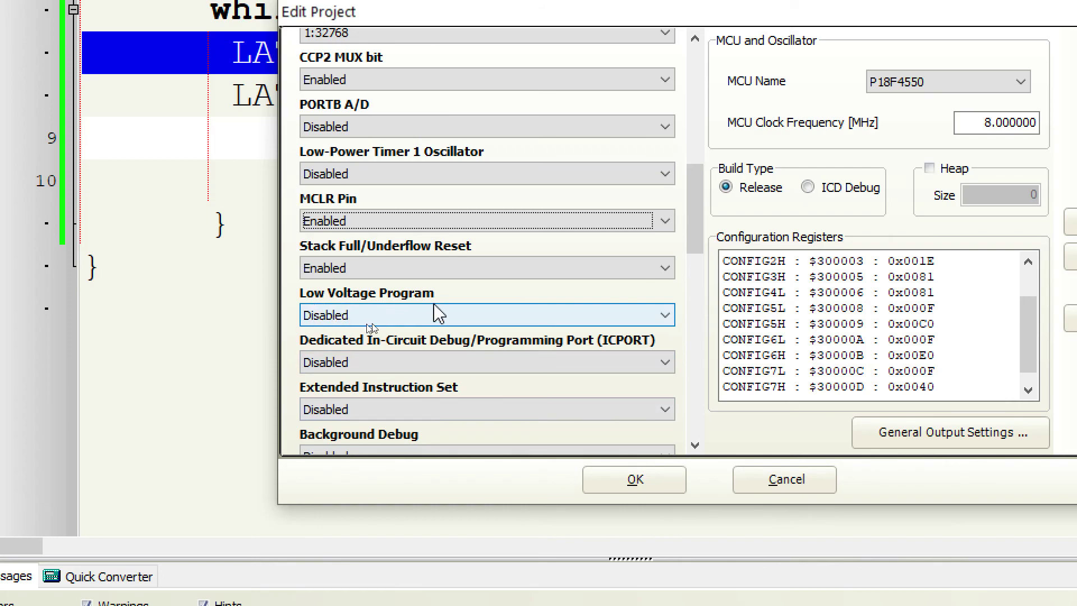
- Review the remaining configuration bits, from Background Debug through the code, write and table read protection settings
left_click(695, 445)
left_click(695, 445)
left_click(695, 445)
left_click(695, 445)
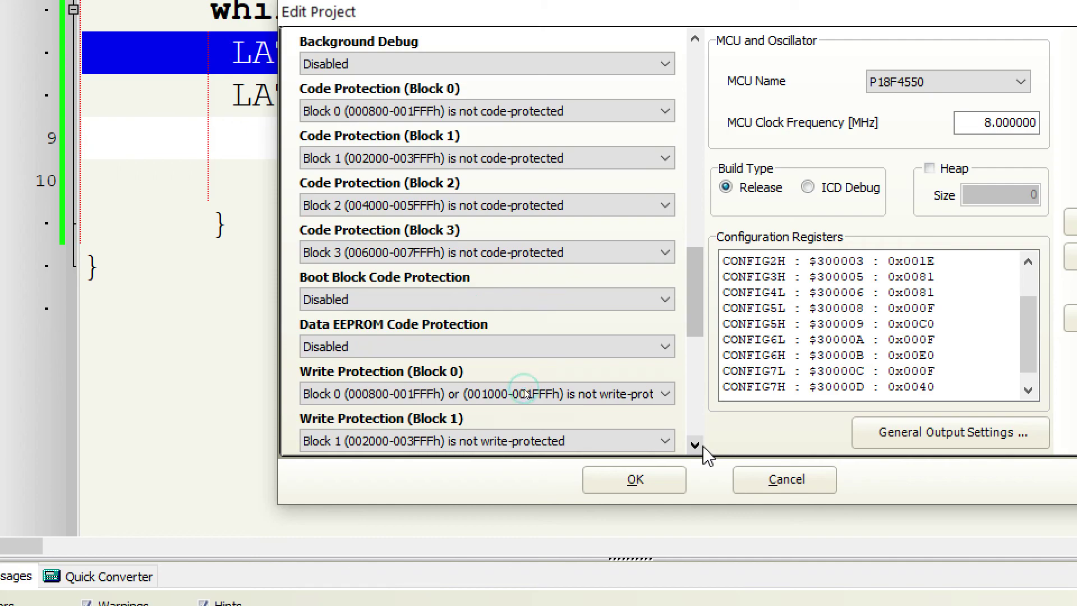
left_click(699, 446)
left_click(698, 446)
left_click(699, 446)
left_click(698, 446)
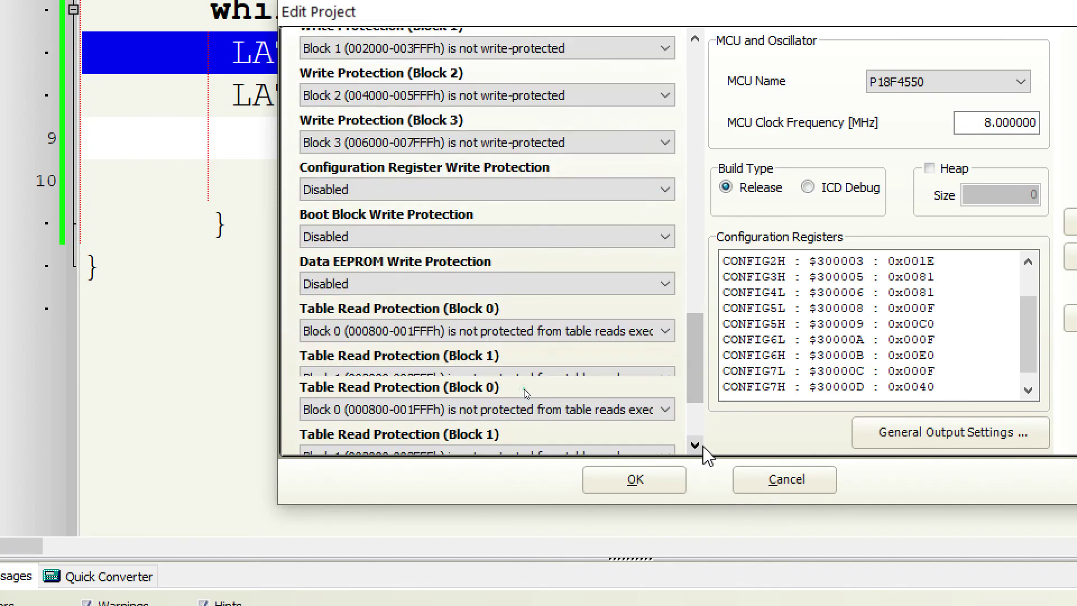
left_click(698, 446)
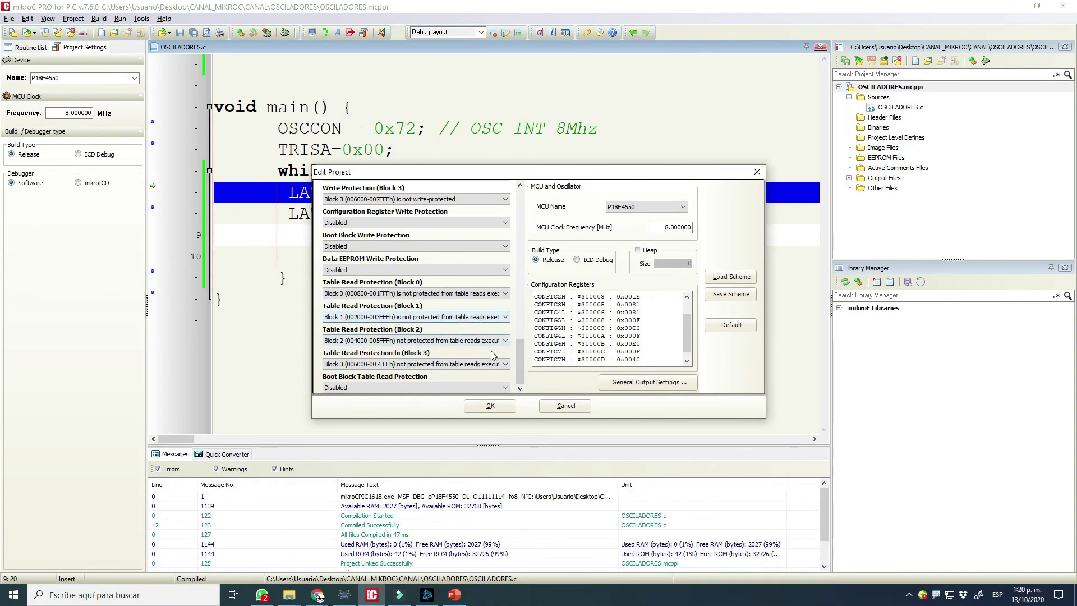
- Recheck the PLL, clock and oscillator selections at the start of the configuration list, and accept the project settings
left_click_drag(514, 354, 523, 191)
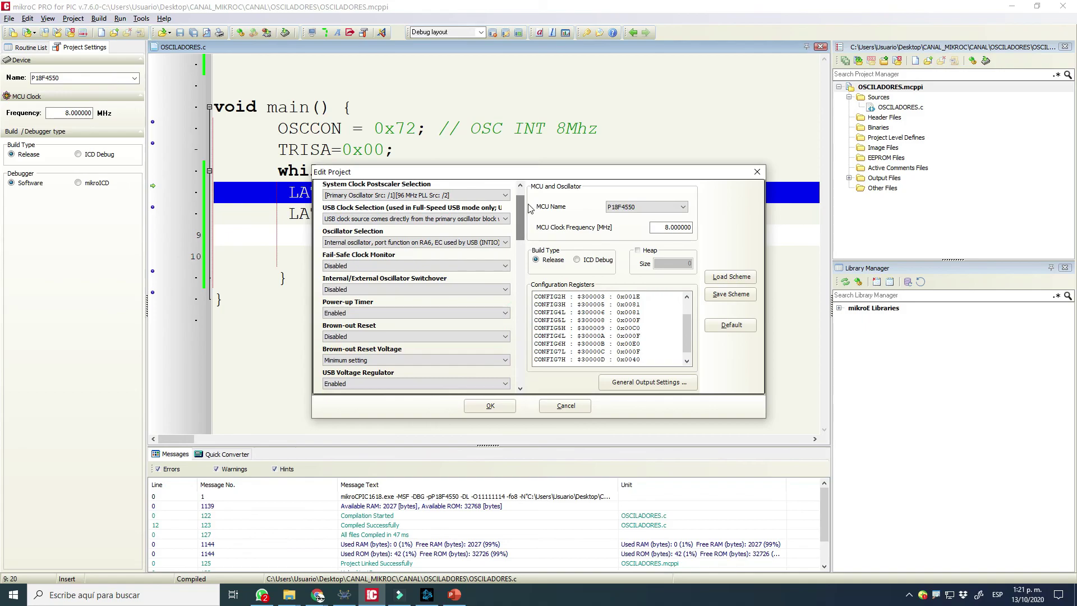
left_click(522, 187)
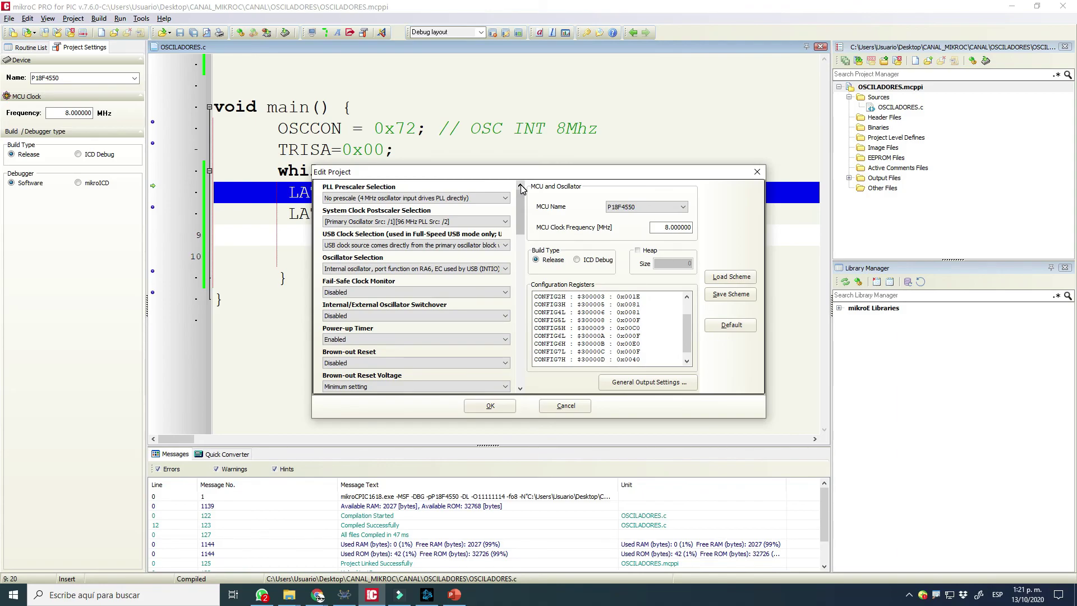
left_click(490, 406)
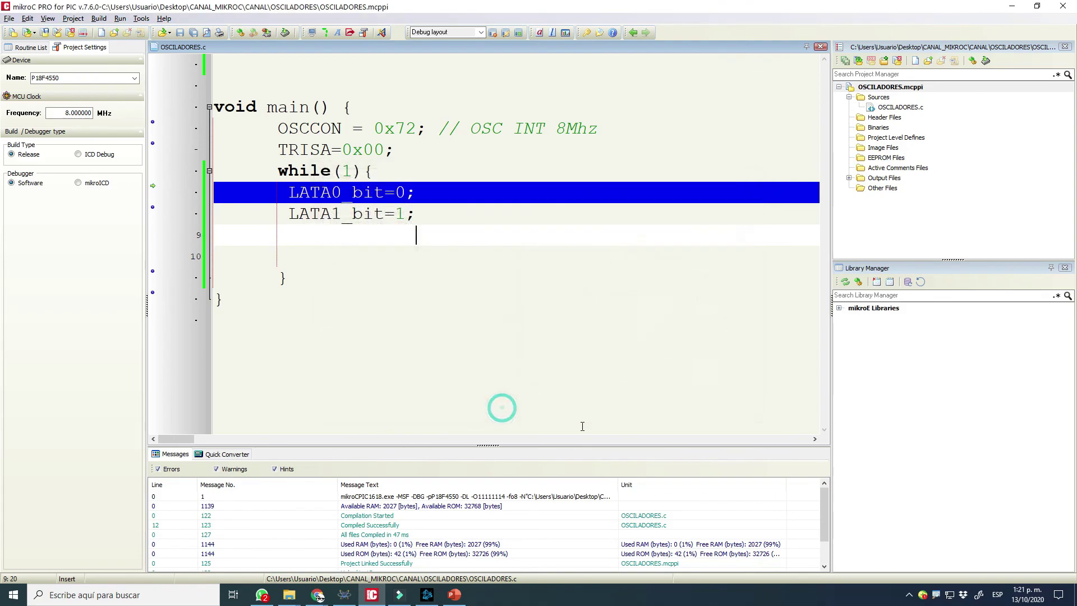